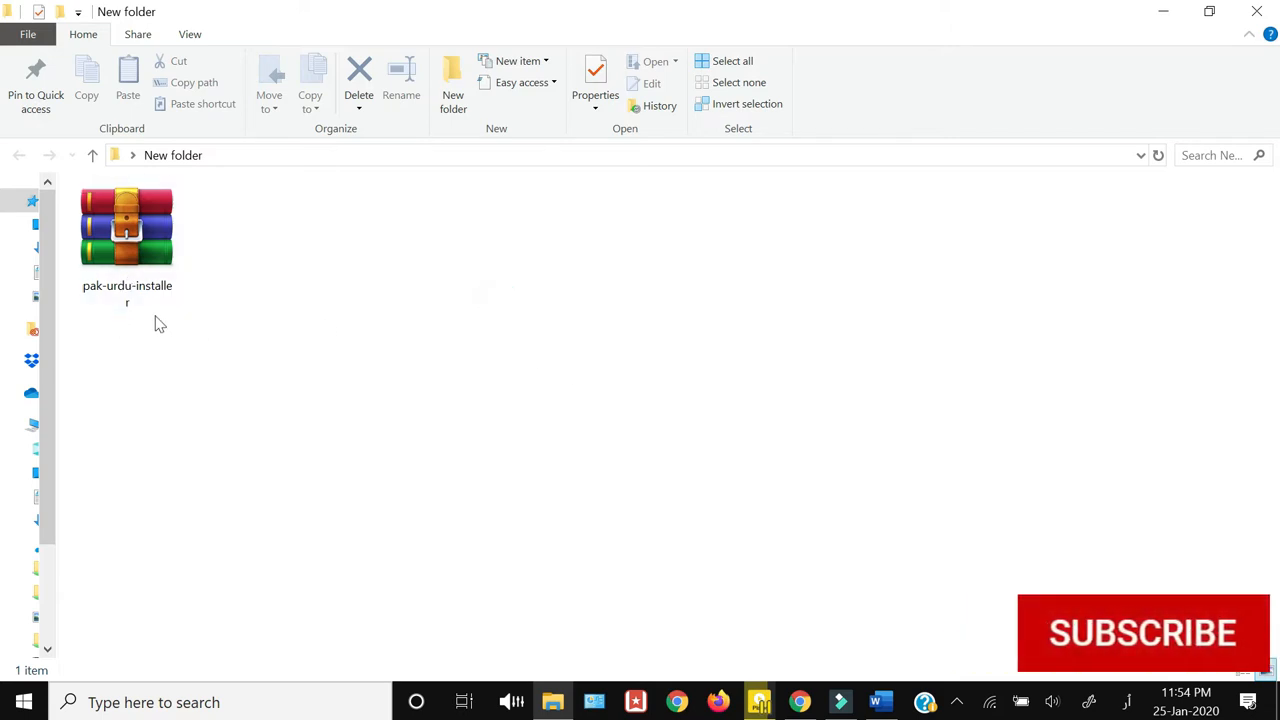
Step: Launch Pak-Urdu-Installer.exe from the pak-urdu-installer archive and start the setup with the Modify option
double_click(145, 252)
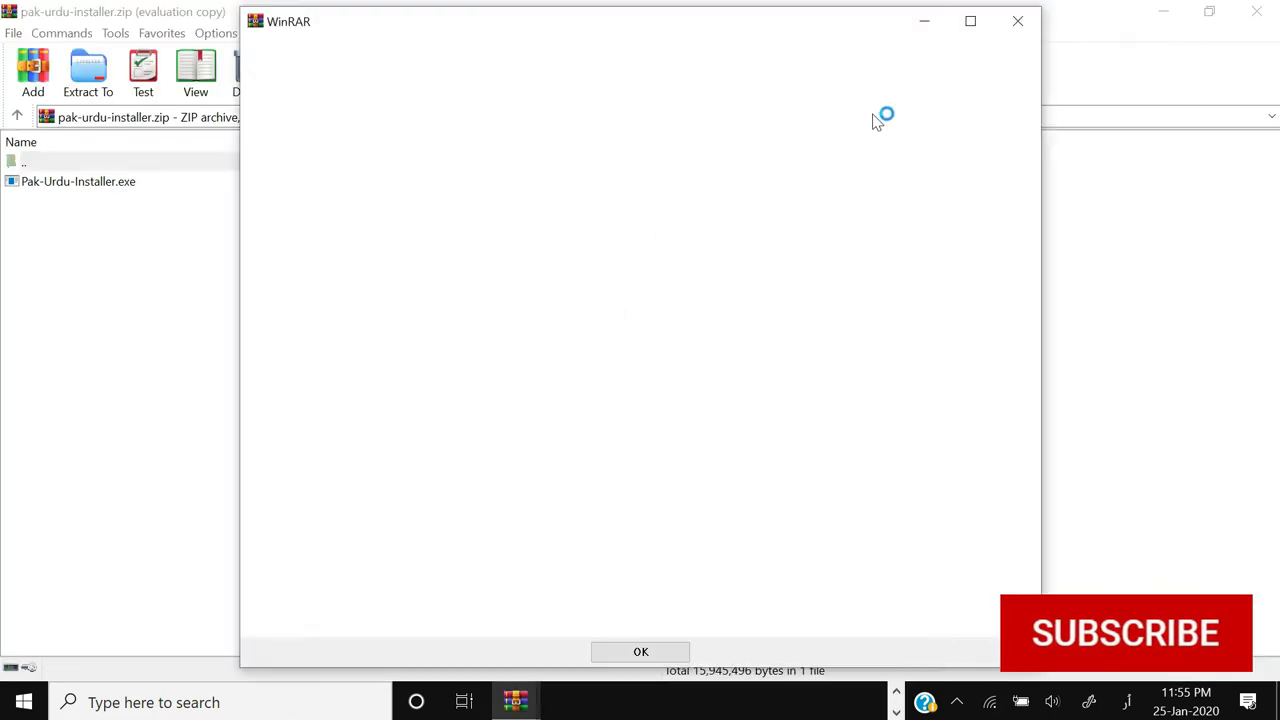
click(1017, 22)
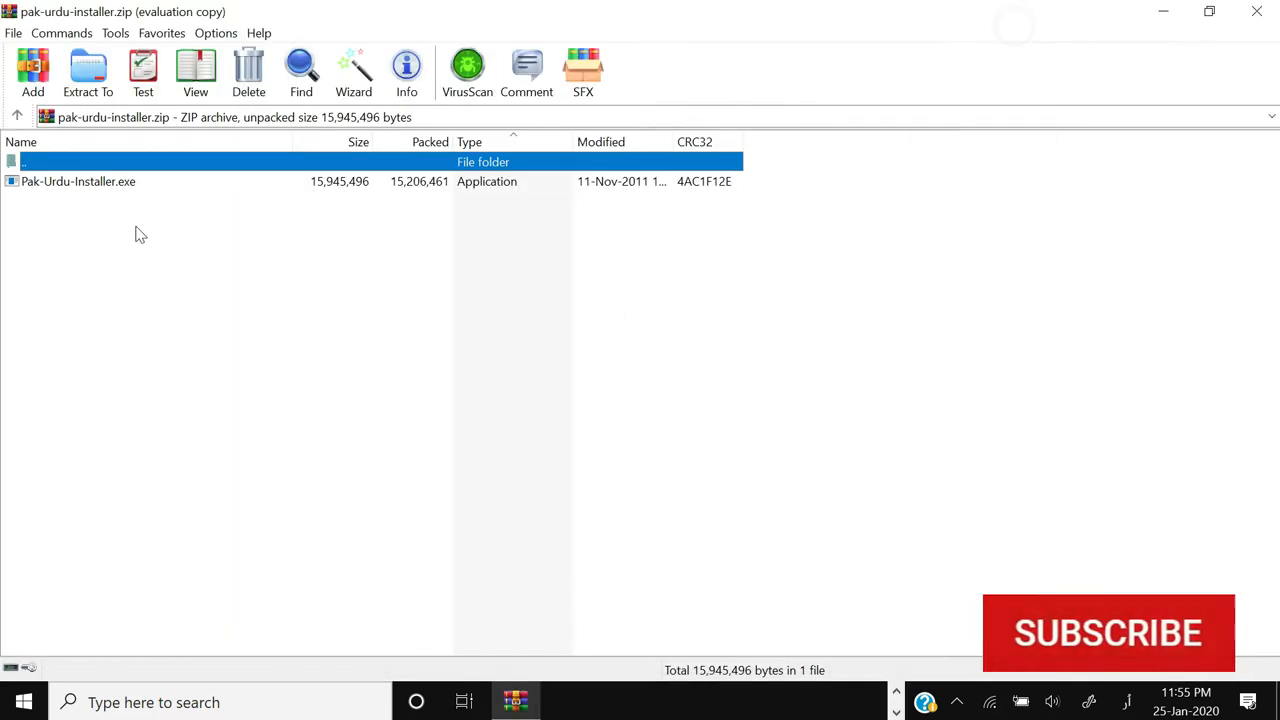
double_click(75, 182)
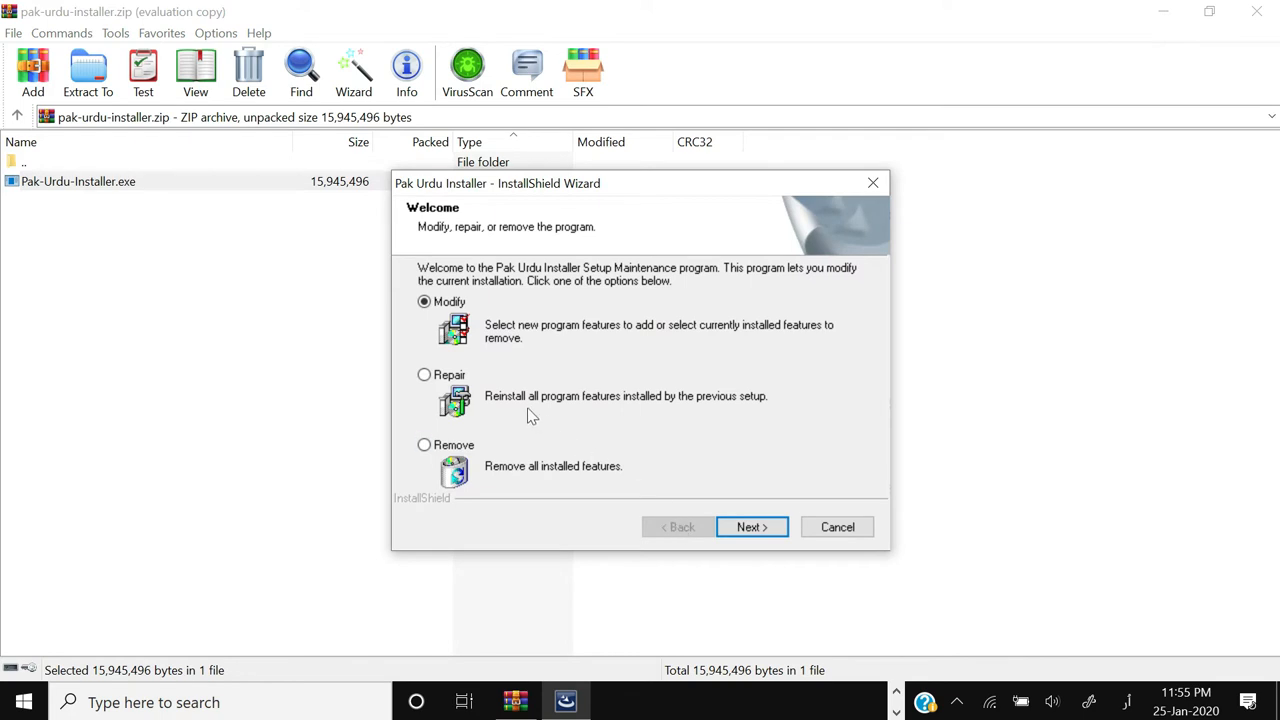
click(750, 530)
click(751, 530)
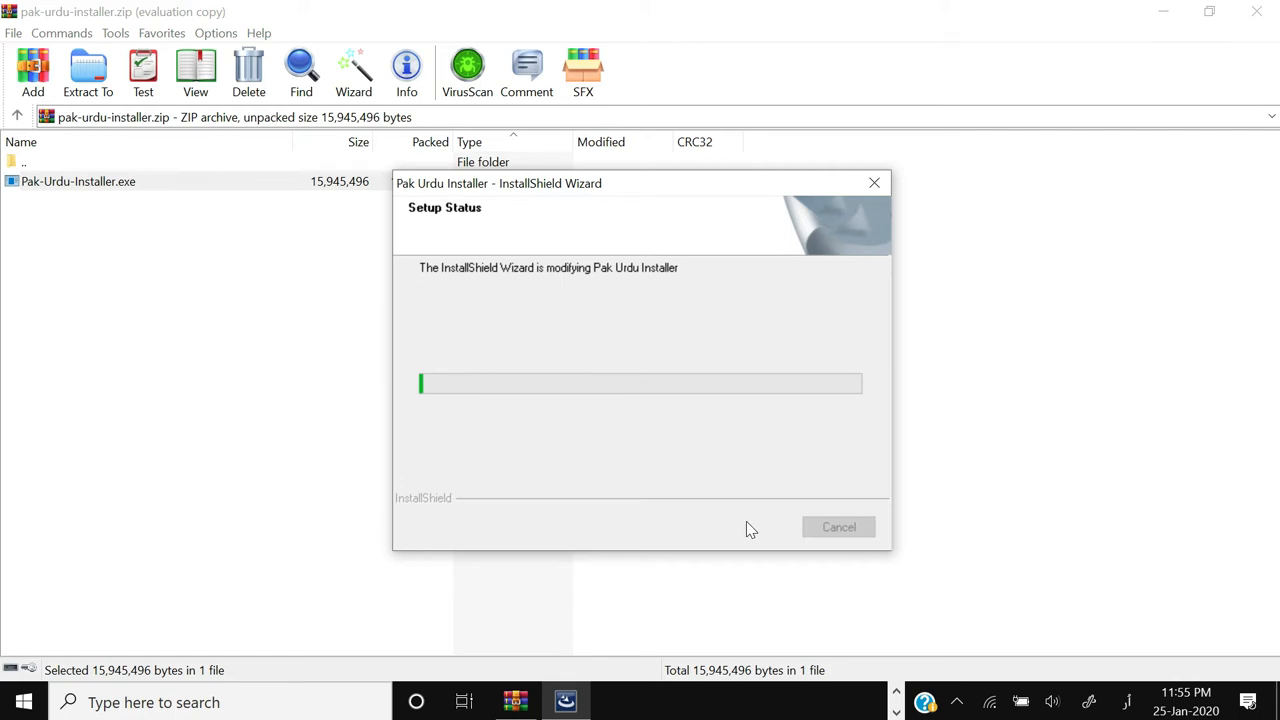
Step: Switch the input language to English (United States) and finish the installer with the option to restart the computer later
click(1127, 702)
click(1100, 591)
click(616, 380)
click(613, 346)
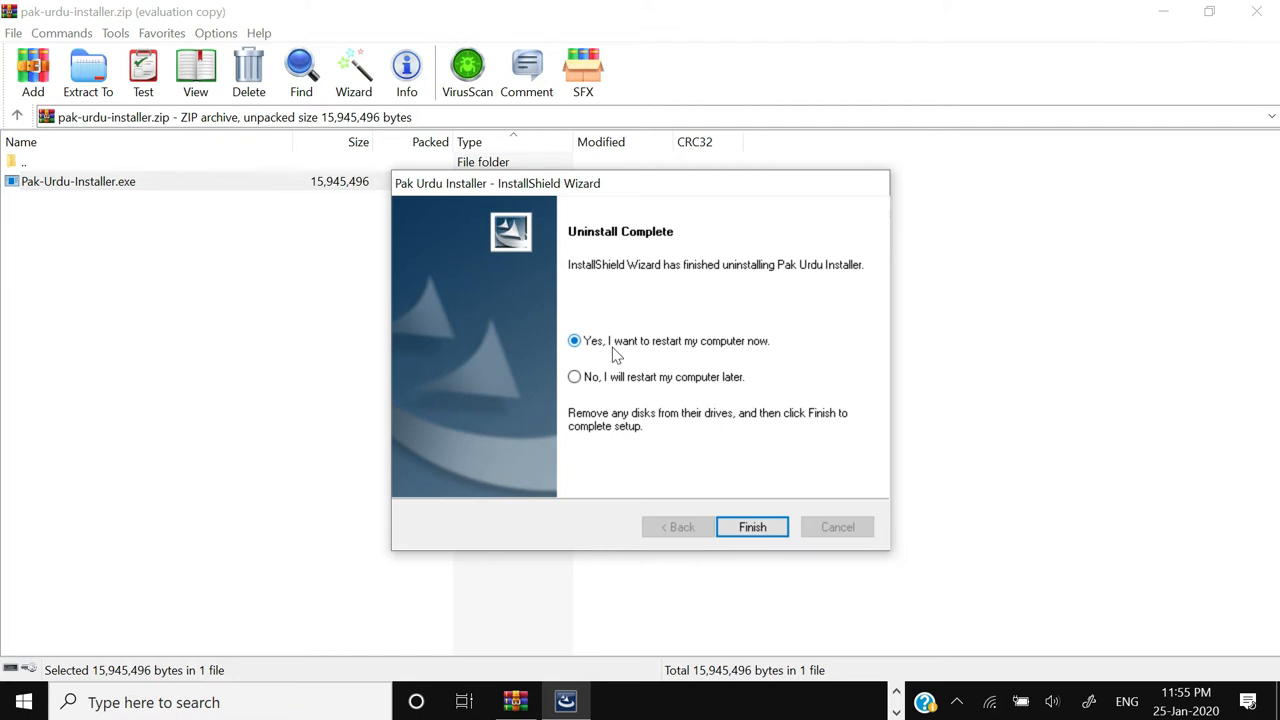
click(617, 383)
click(752, 527)
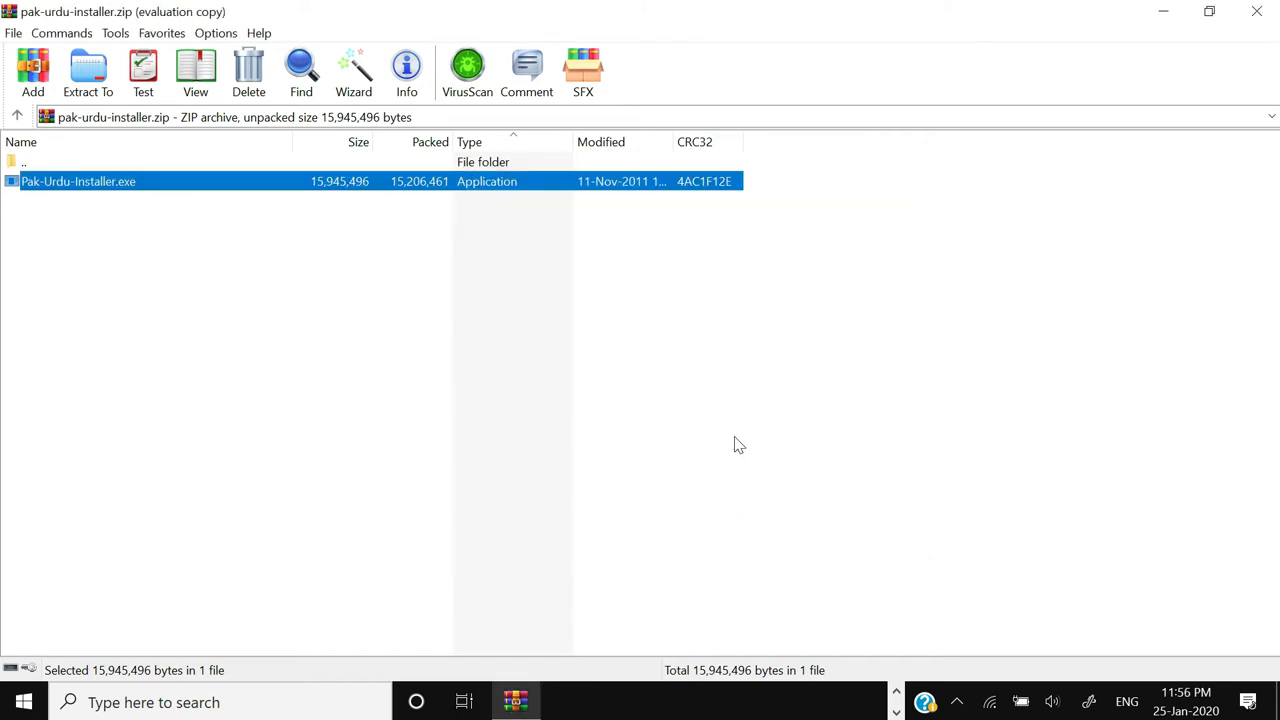
Step: Switch to Word with a blank document and set the paragraph's text direction to right-to-left
click(24, 702)
click(436, 188)
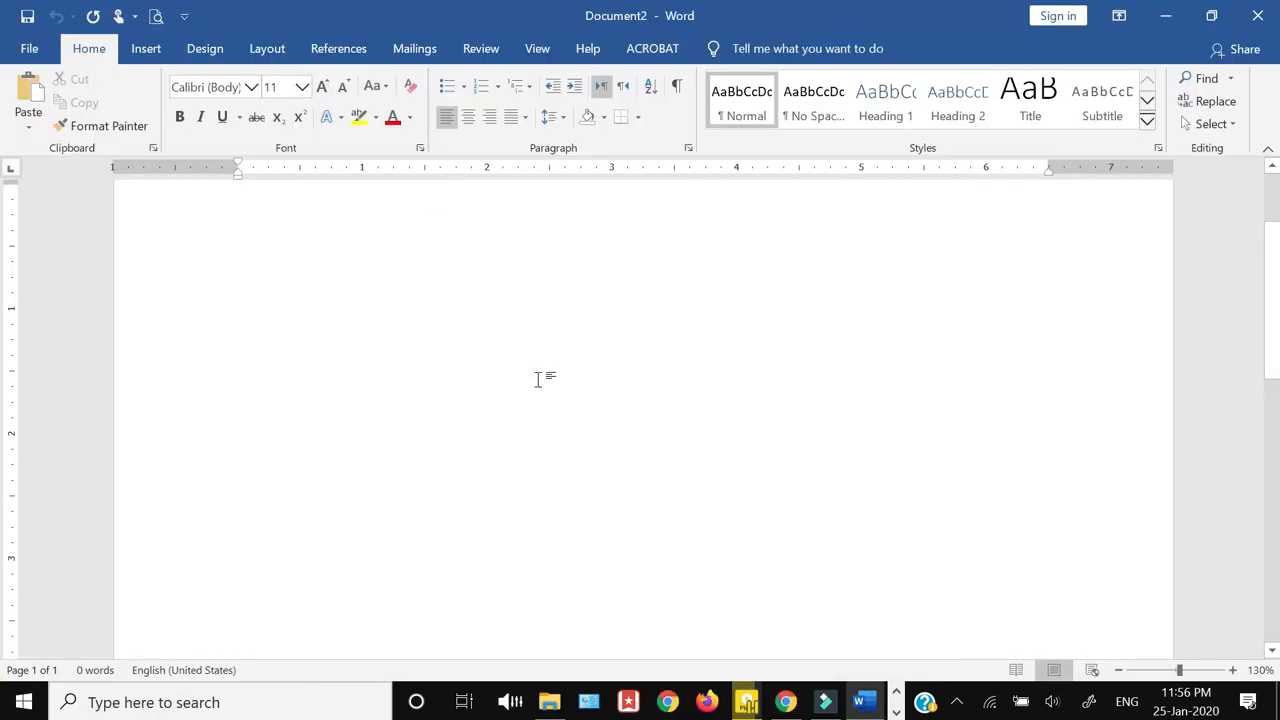
scroll(521, 387, up, 1)
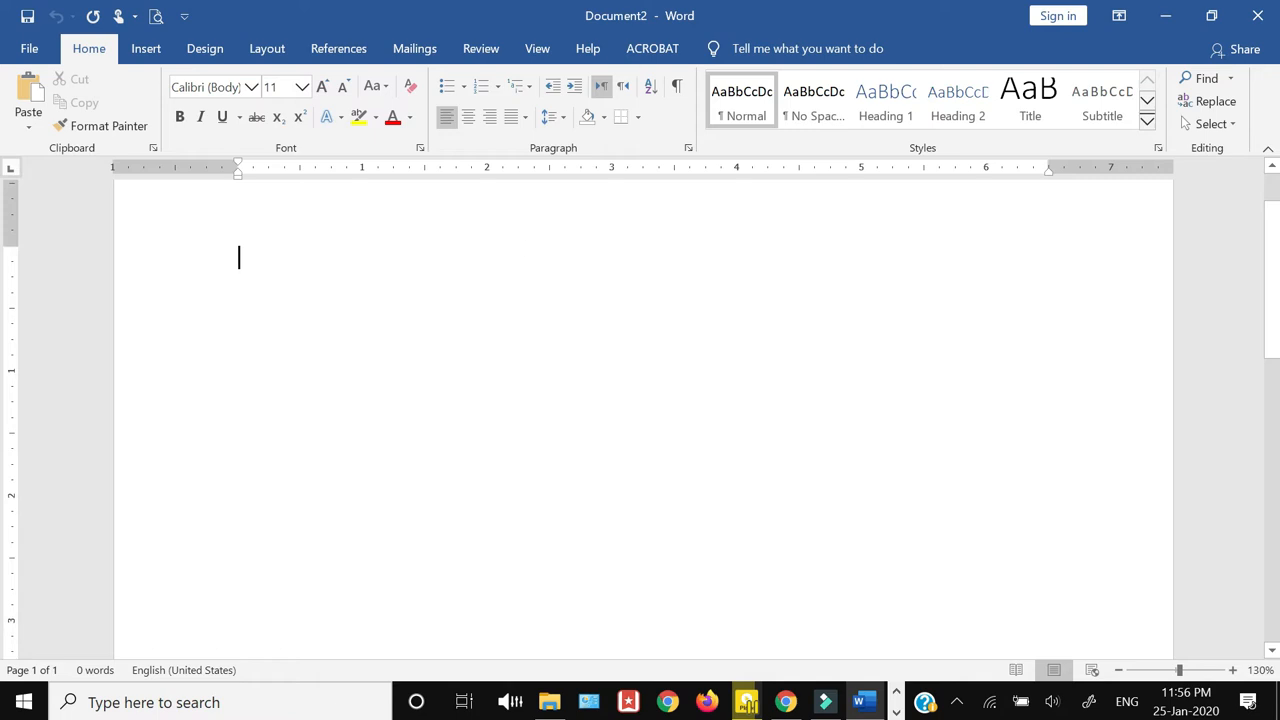
click(626, 88)
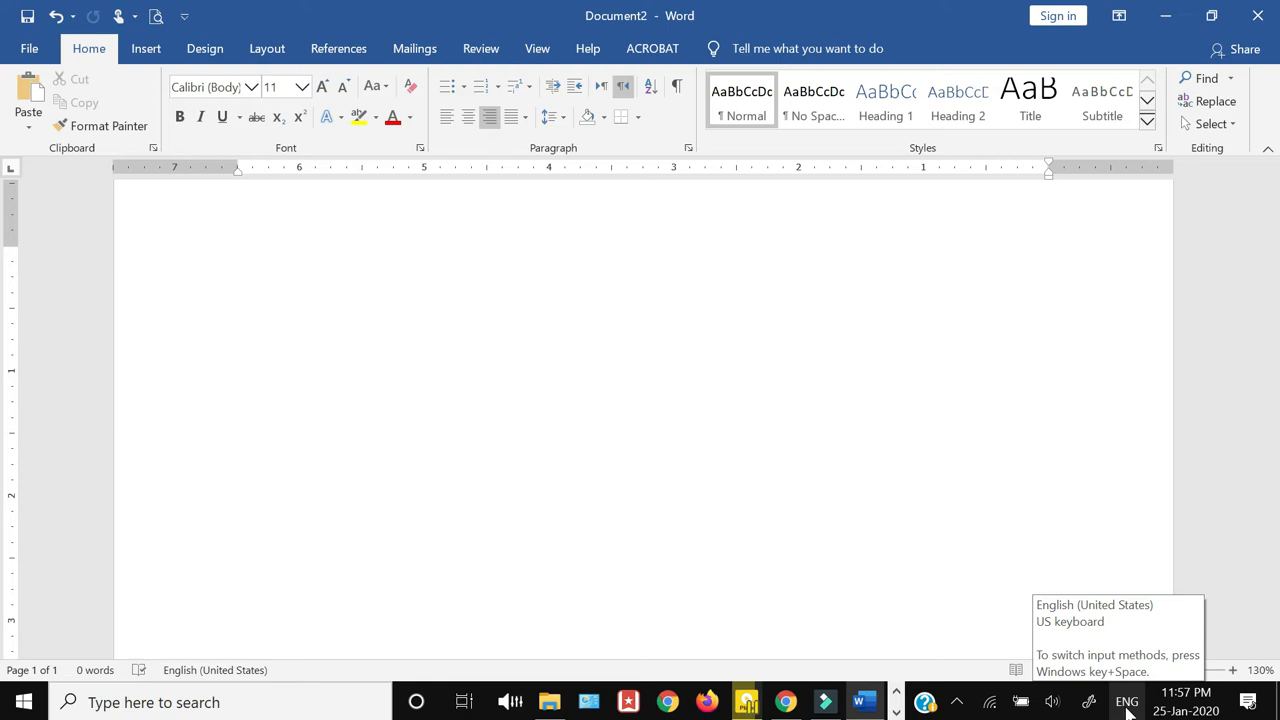
Step: Switch the input language to Urdu (Pakistan) and write the word پاکیستان in the document
click(1127, 704)
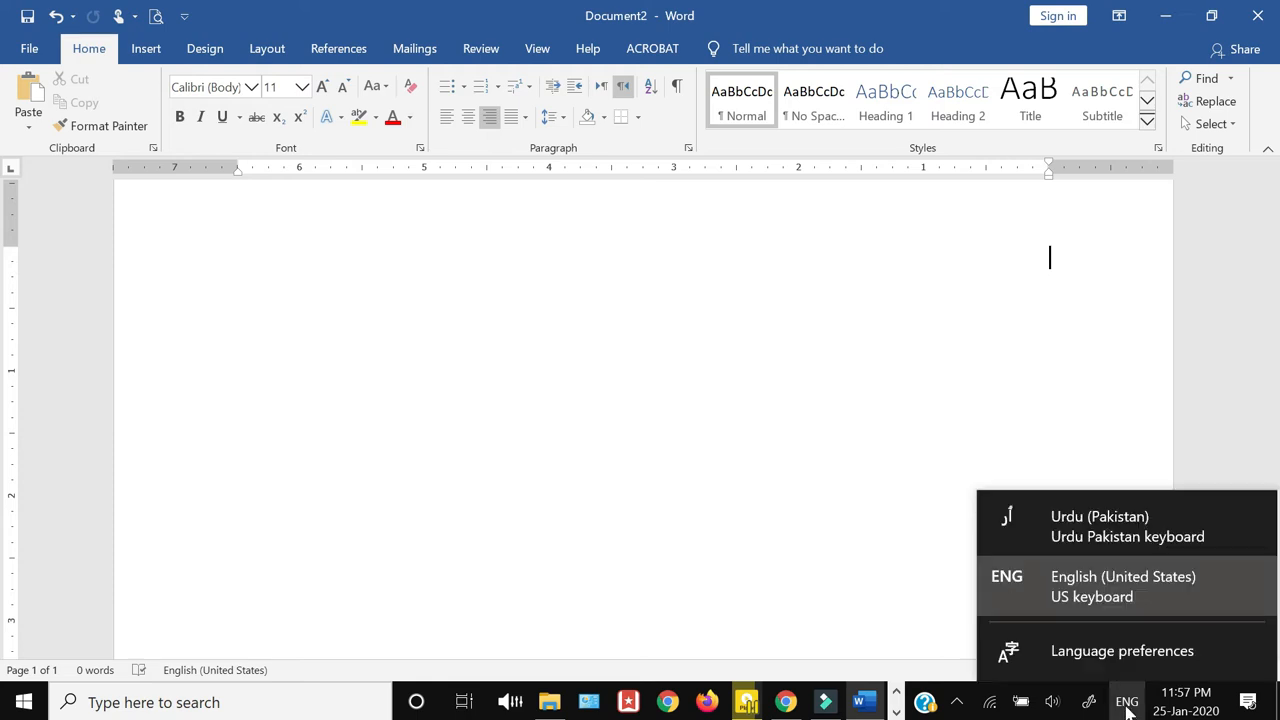
click(1097, 535)
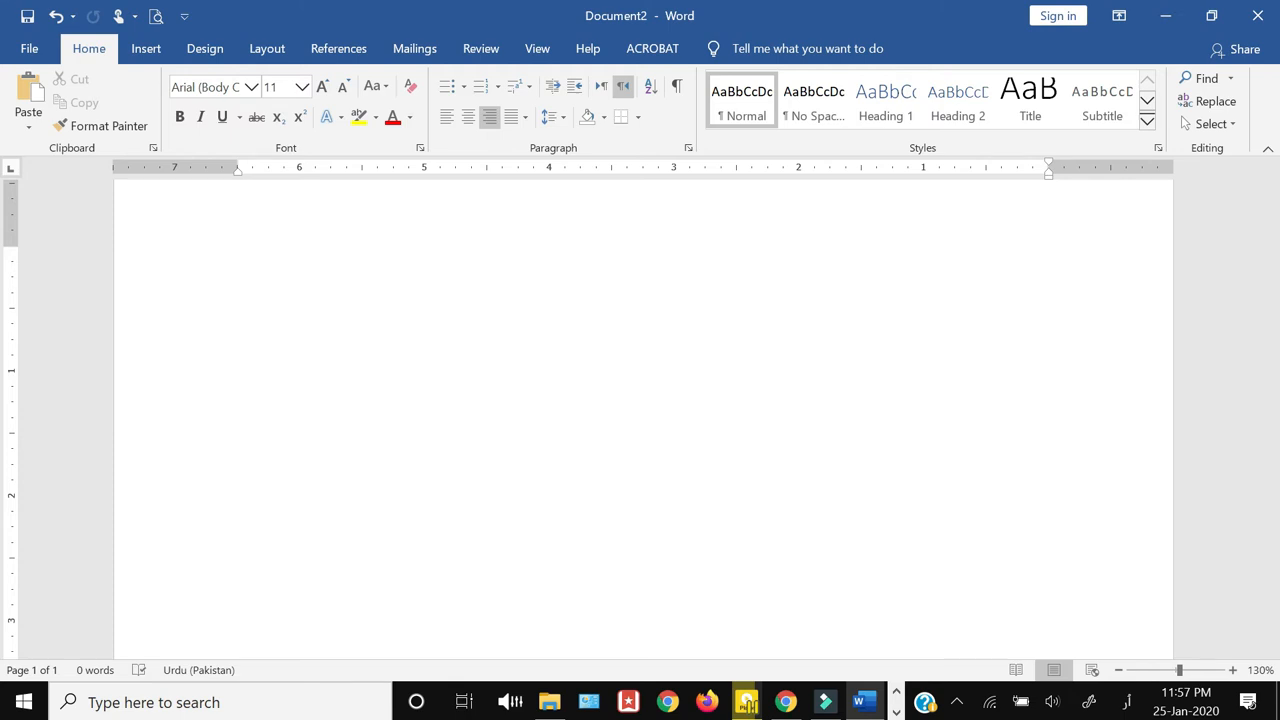
text(پاکستان)
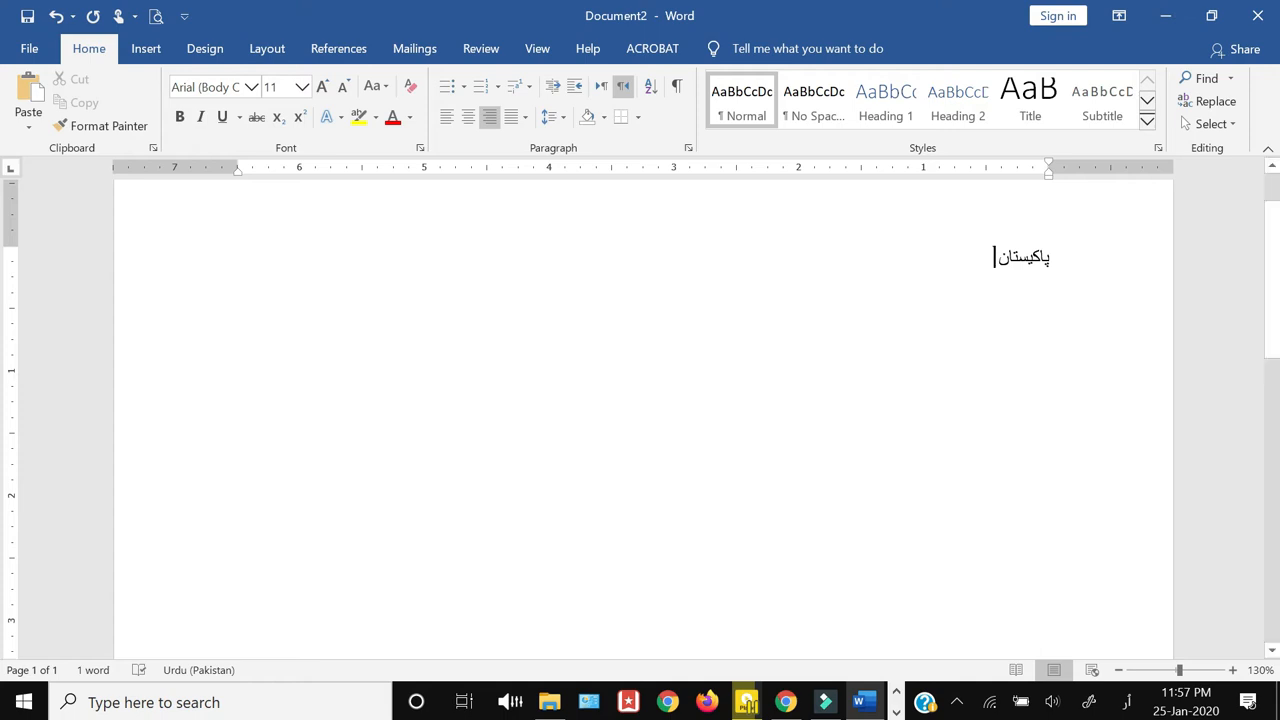
Step: Format the Urdu word at size 18 in the Jameel Noori Nastaleeq font
click(1002, 243)
double_click(1005, 255)
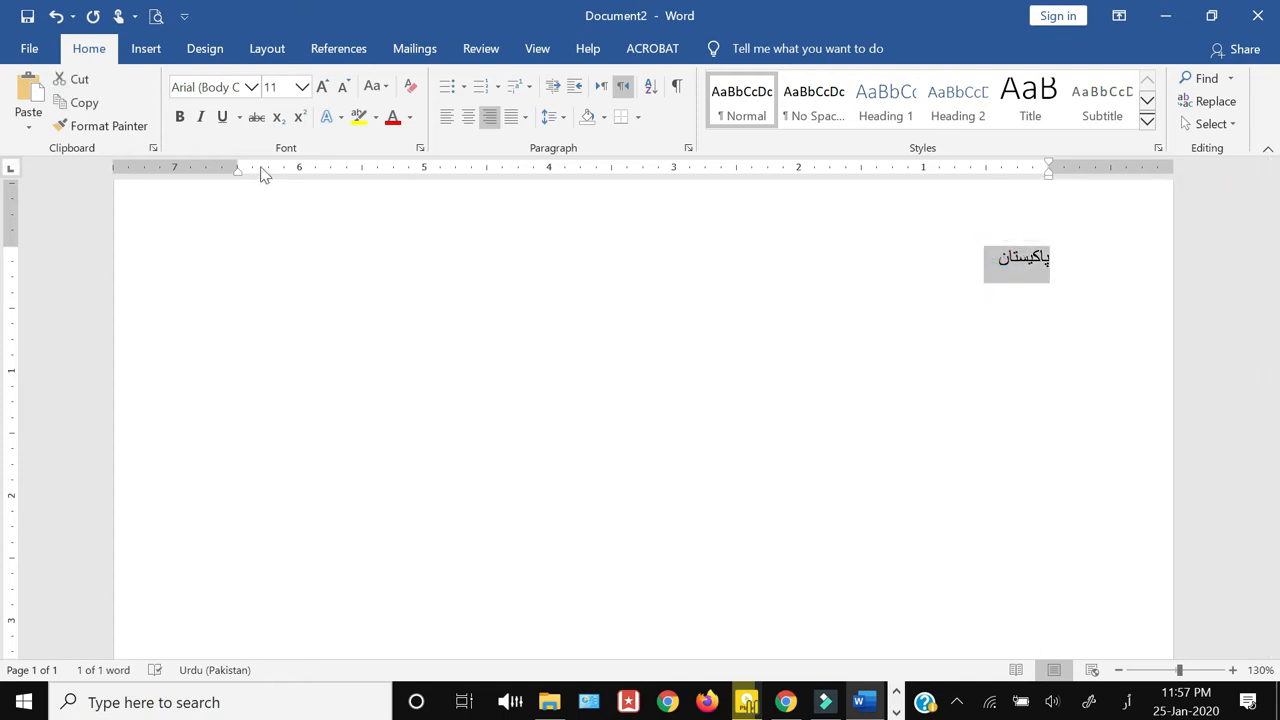
click(301, 87)
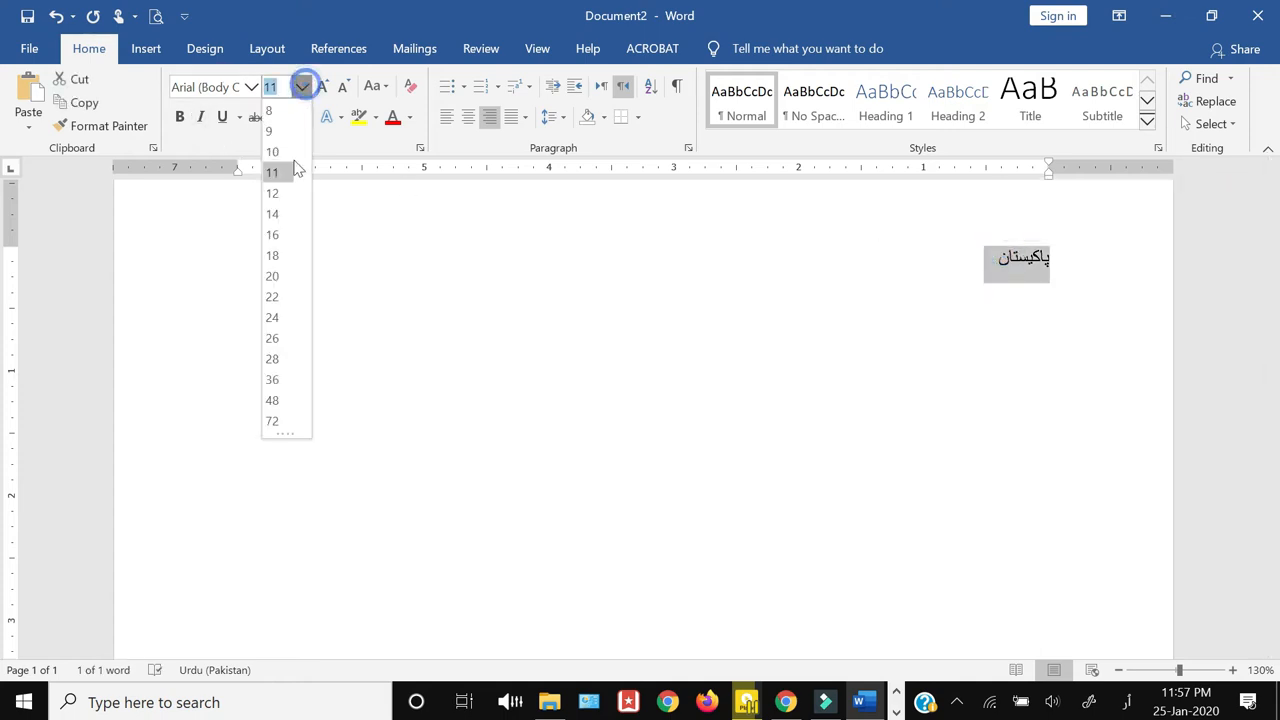
click(277, 257)
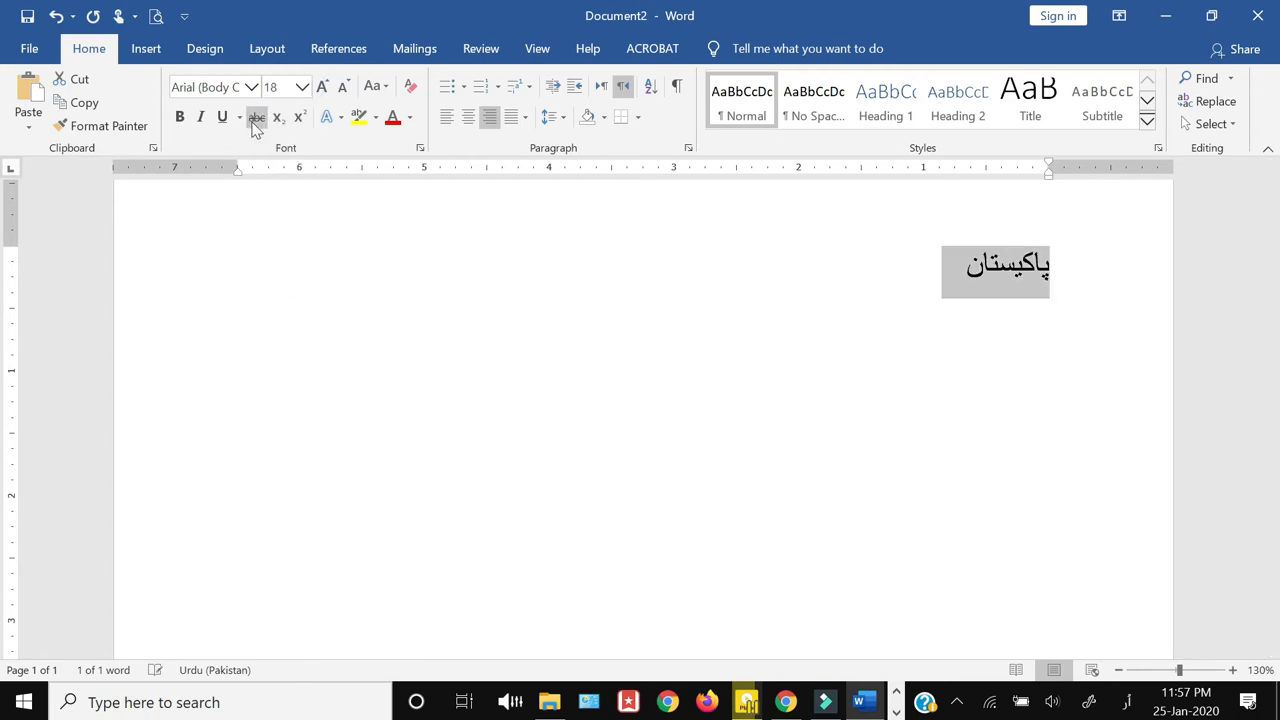
click(251, 87)
key(Escape)
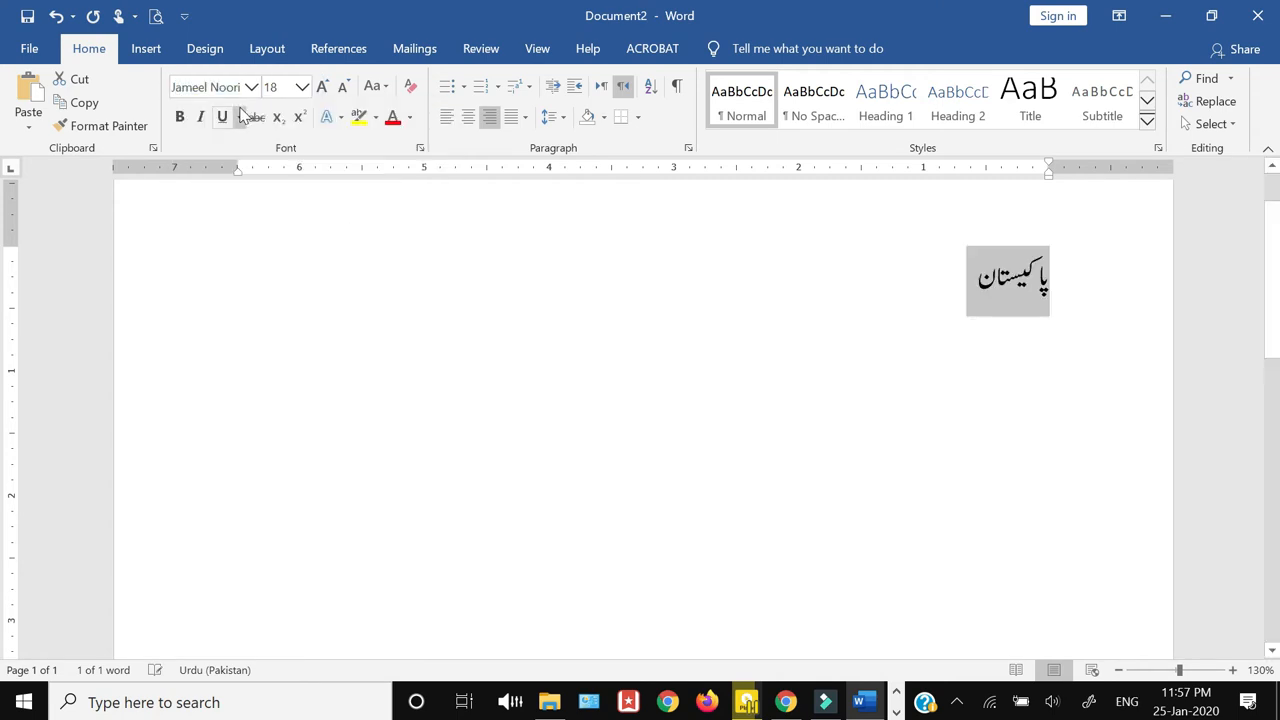
click(845, 349)
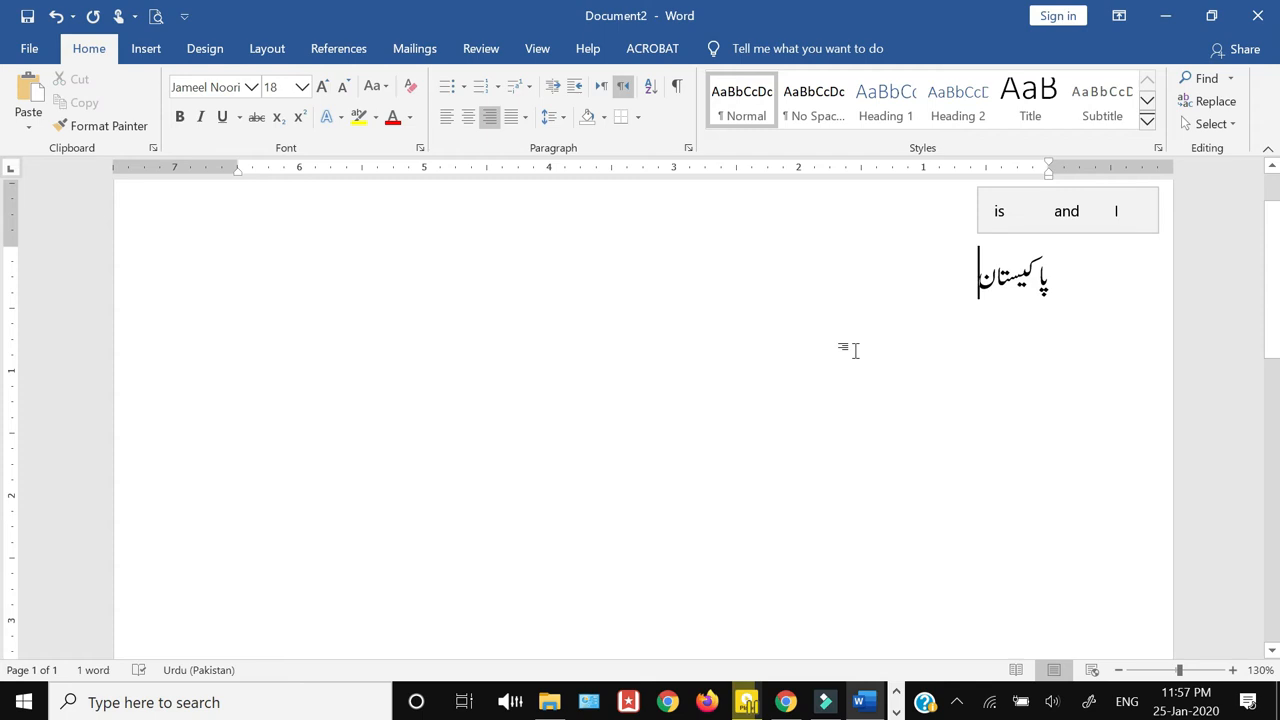
Step: Check the available fonts for the Urdu word in the font list
double_click(1029, 277)
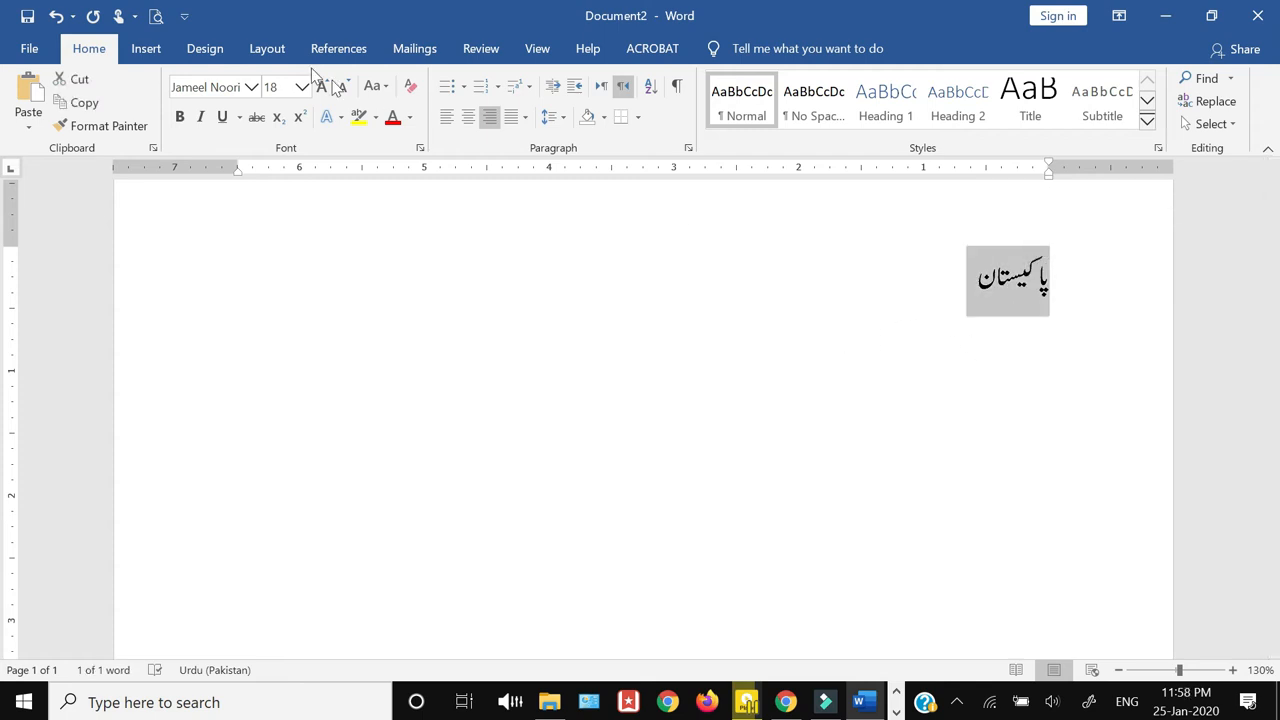
click(251, 88)
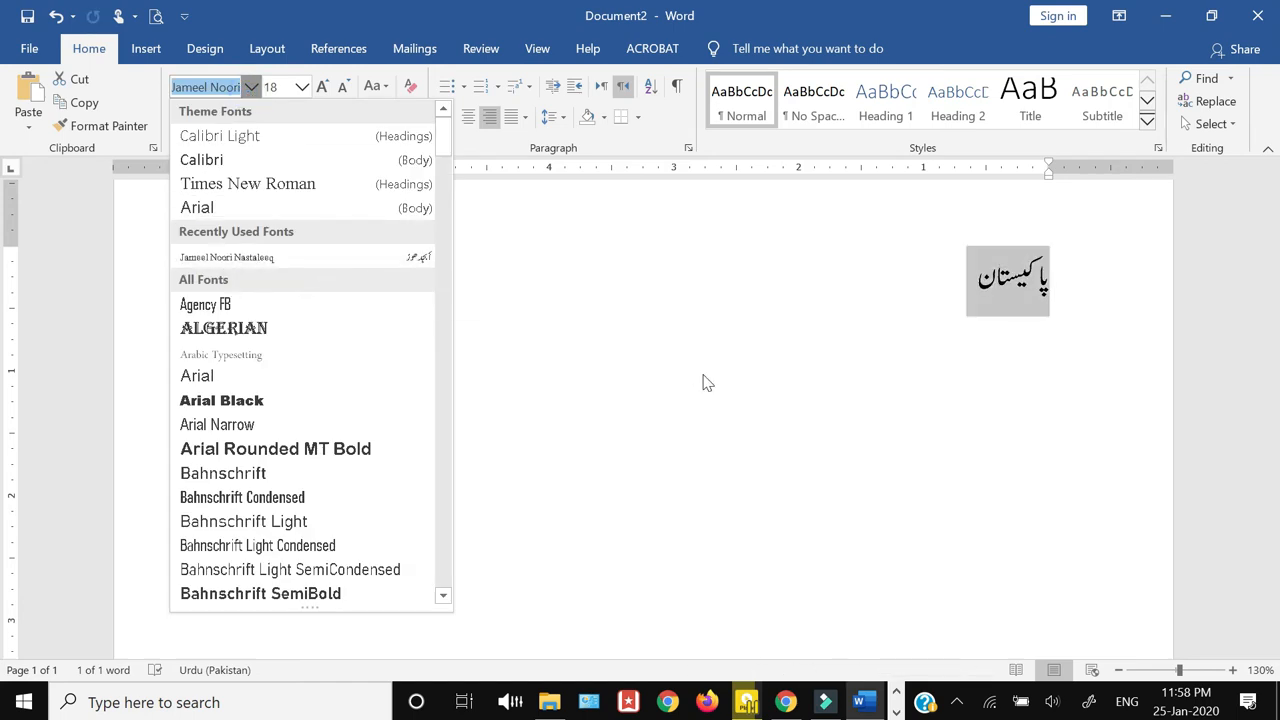
click(777, 520)
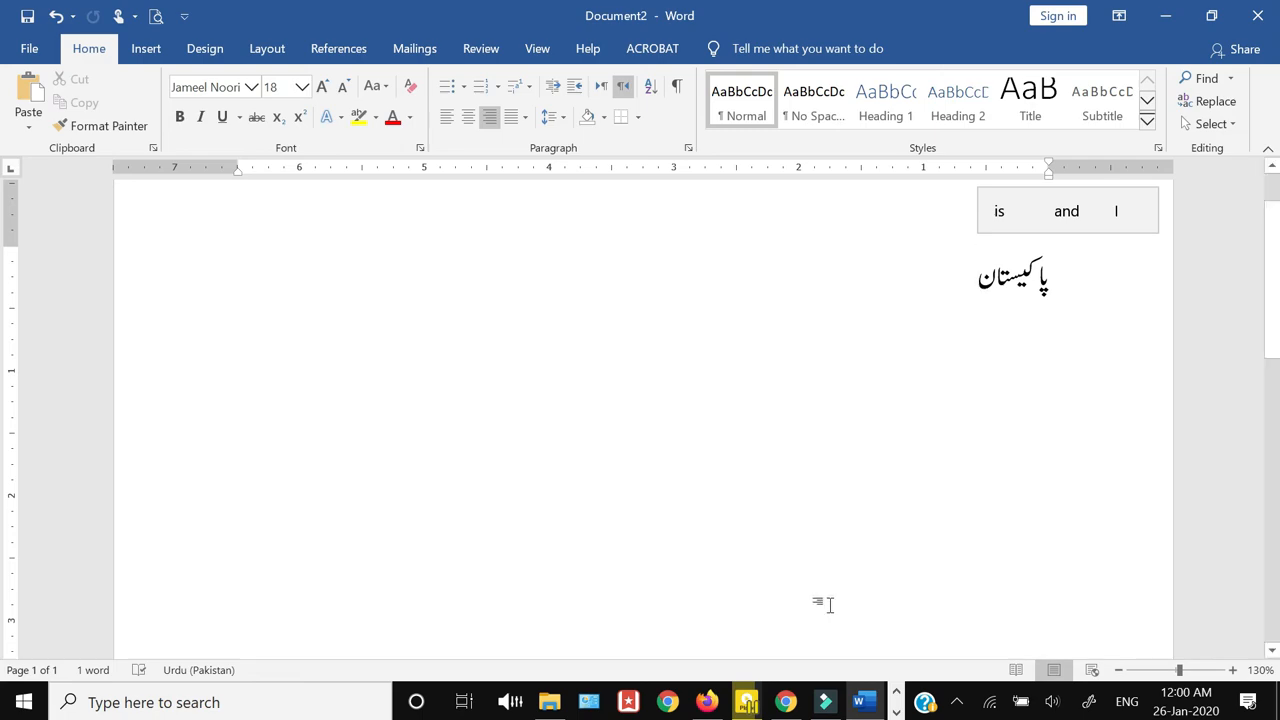
Step: Switch to Firefox and examine the Urdu keyboard layout charts for the Normal, Shift, AltGr and AltGr + Shift key combinations
click(712, 703)
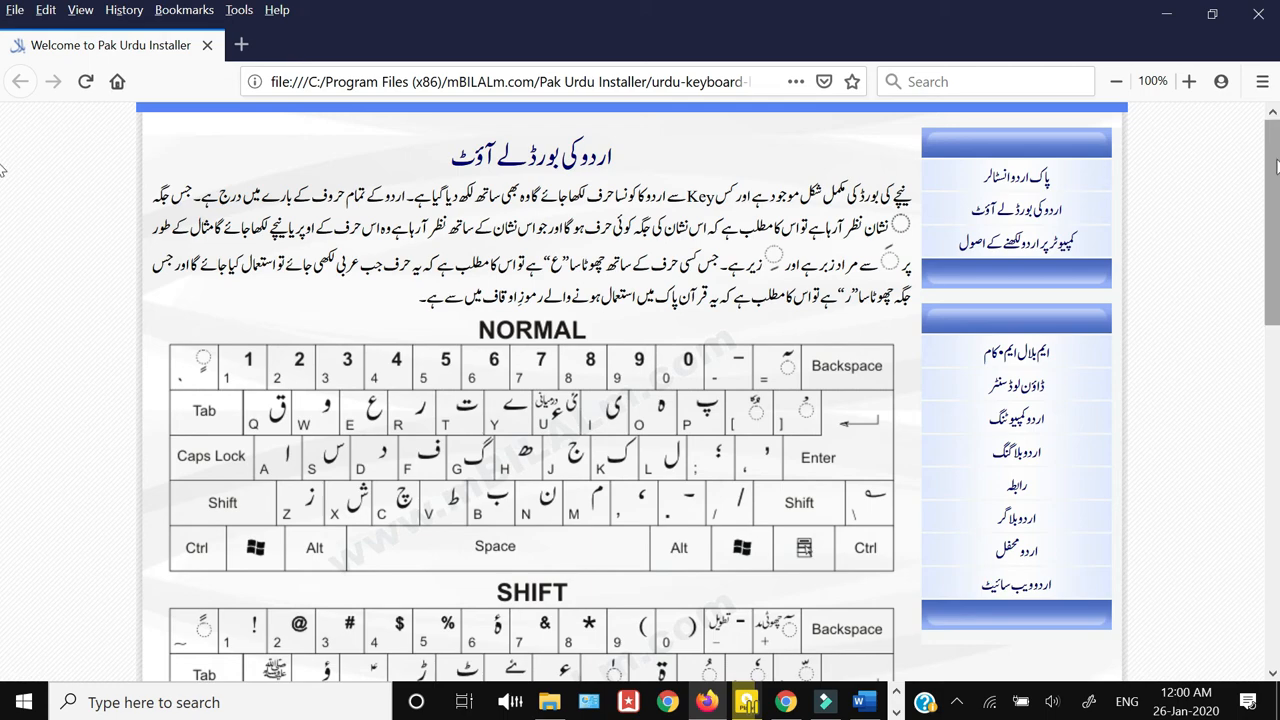
scroll(1276, 201, down, 1)
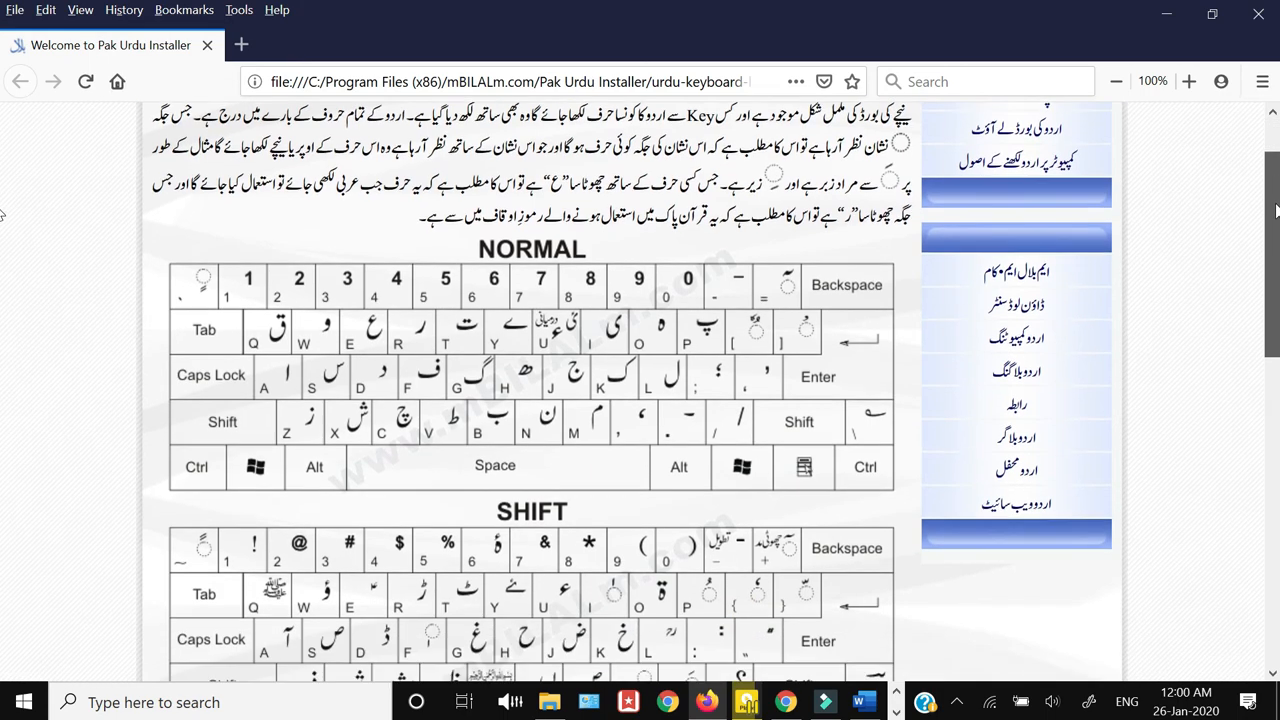
drag(1275, 207, 1277, 248)
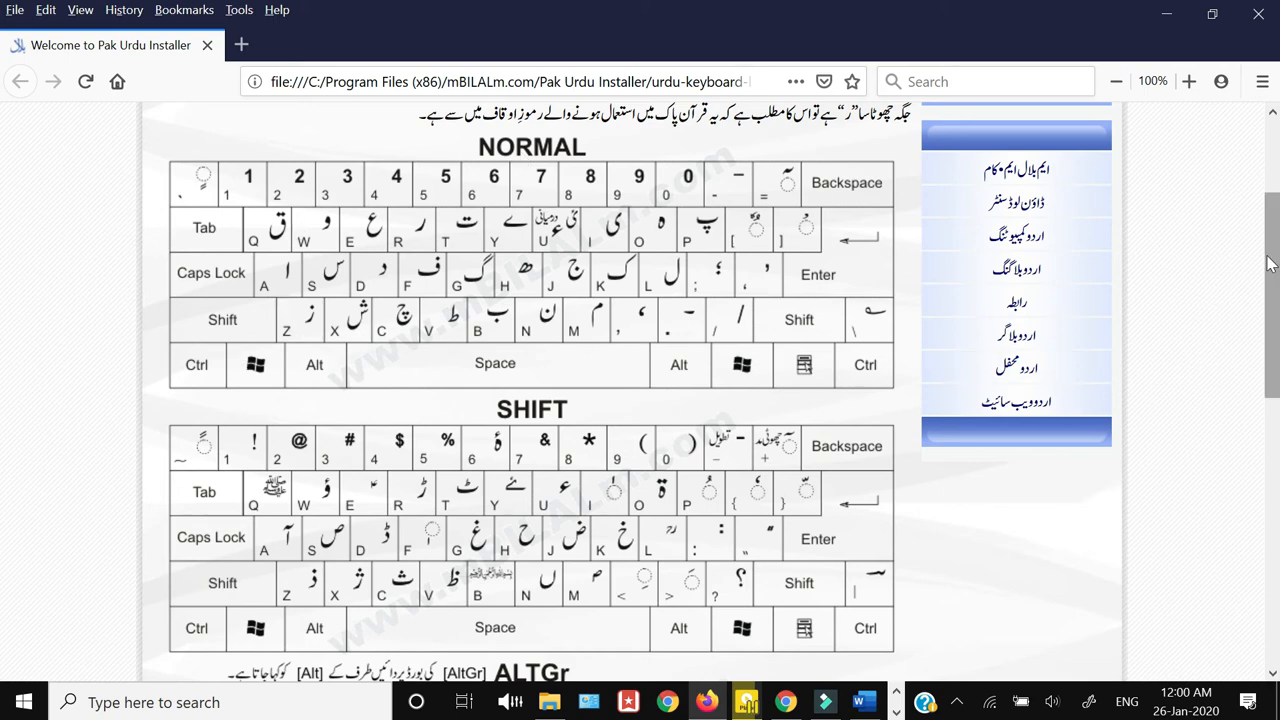
drag(1268, 289, 1270, 328)
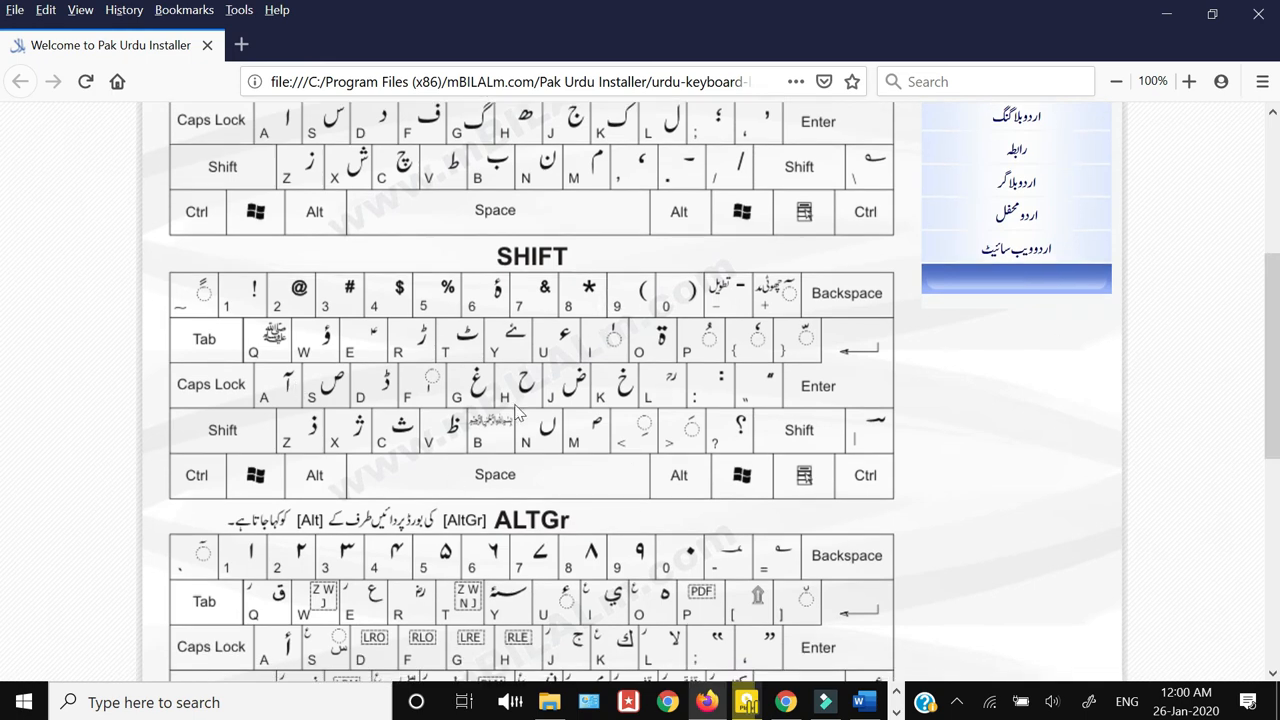
scroll(515, 410, down, 5)
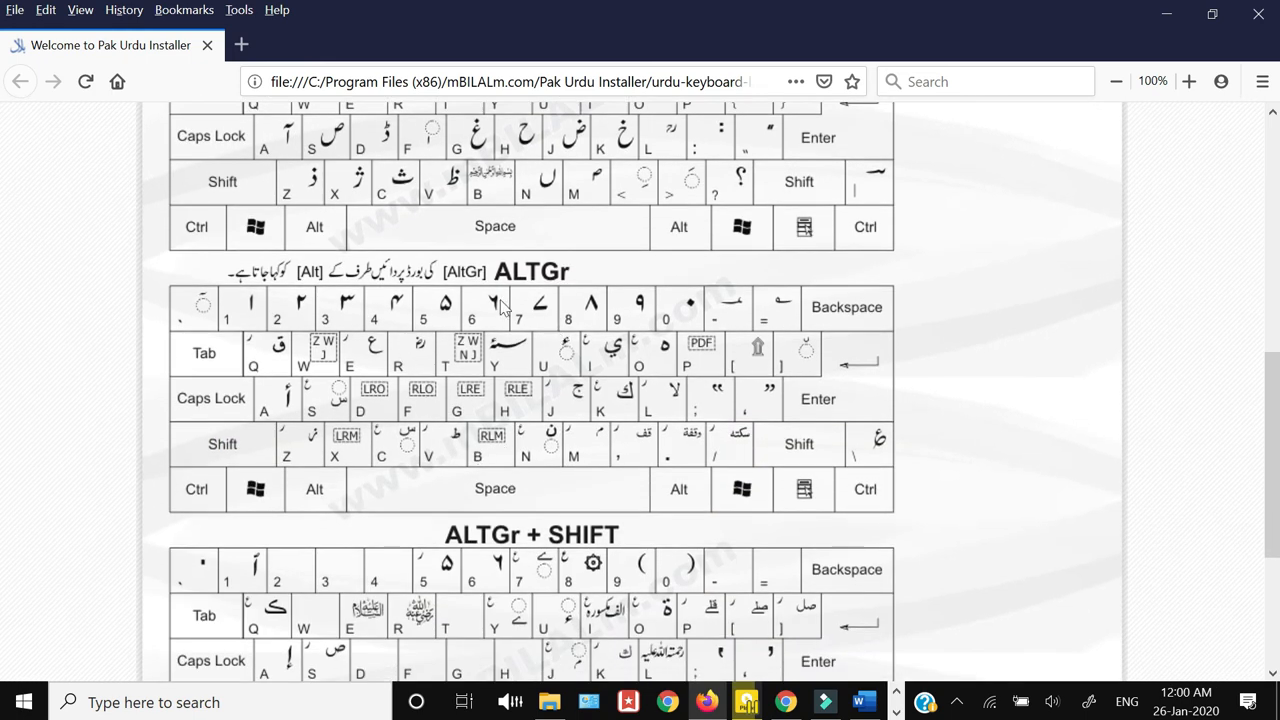
scroll(284, 468, down, 5)
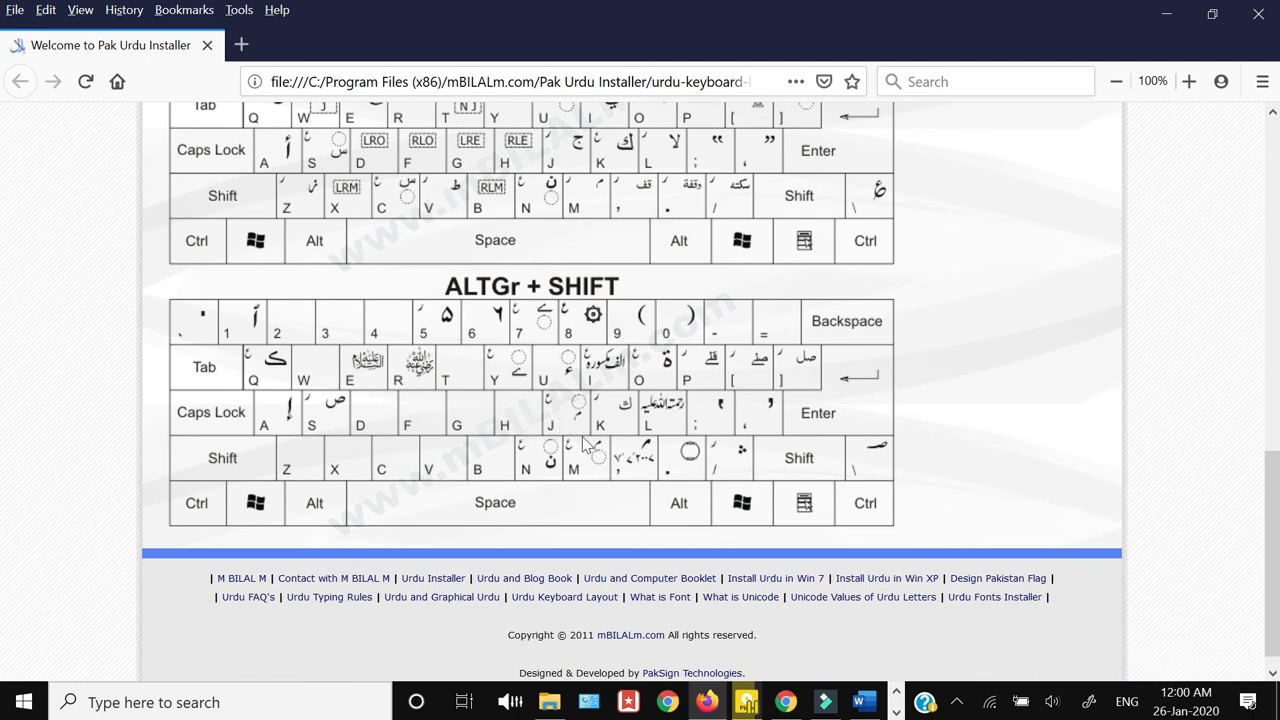
scroll(585, 417, up, 2)
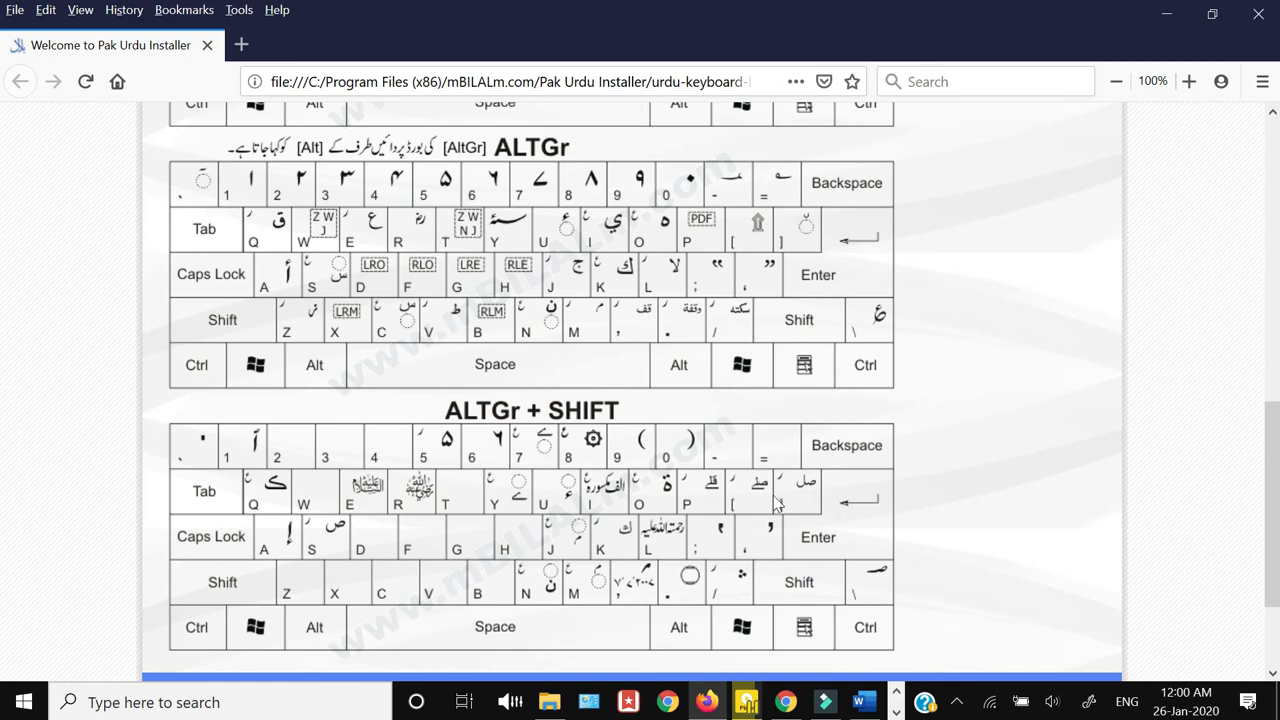
scroll(778, 505, up, 5)
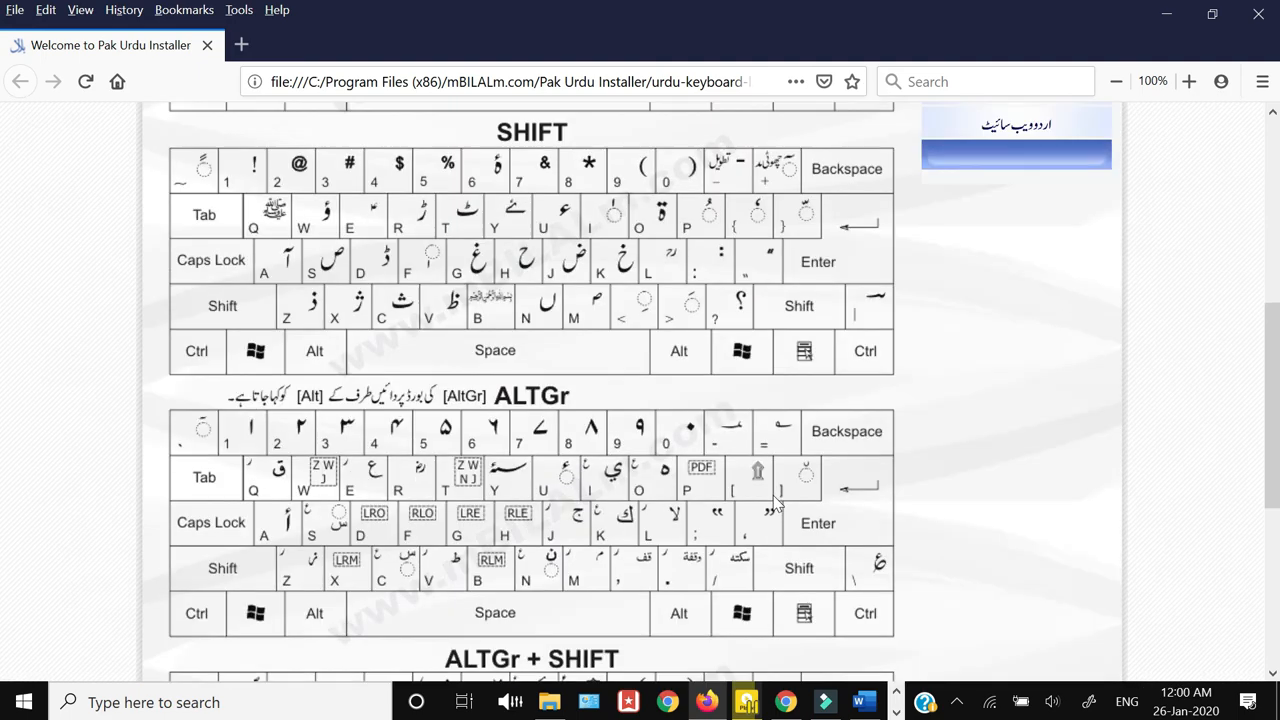
scroll(775, 505, up, 3)
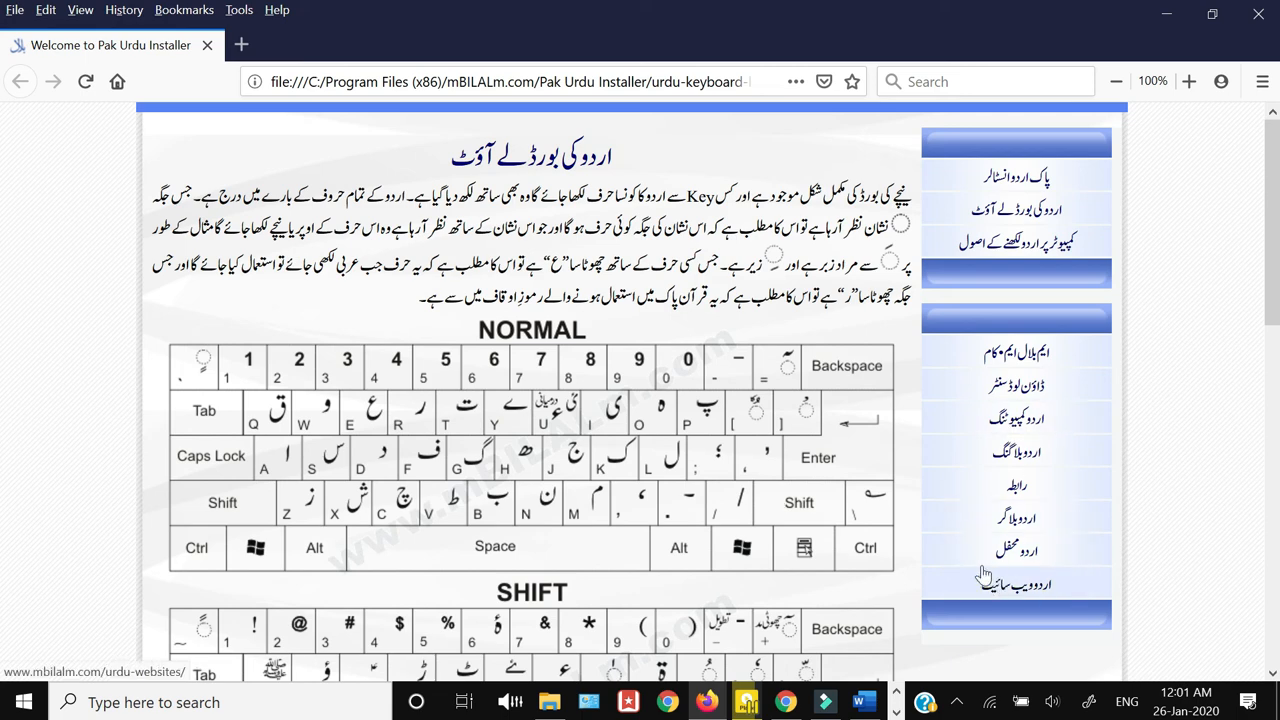
scroll(818, 443, down, 5)
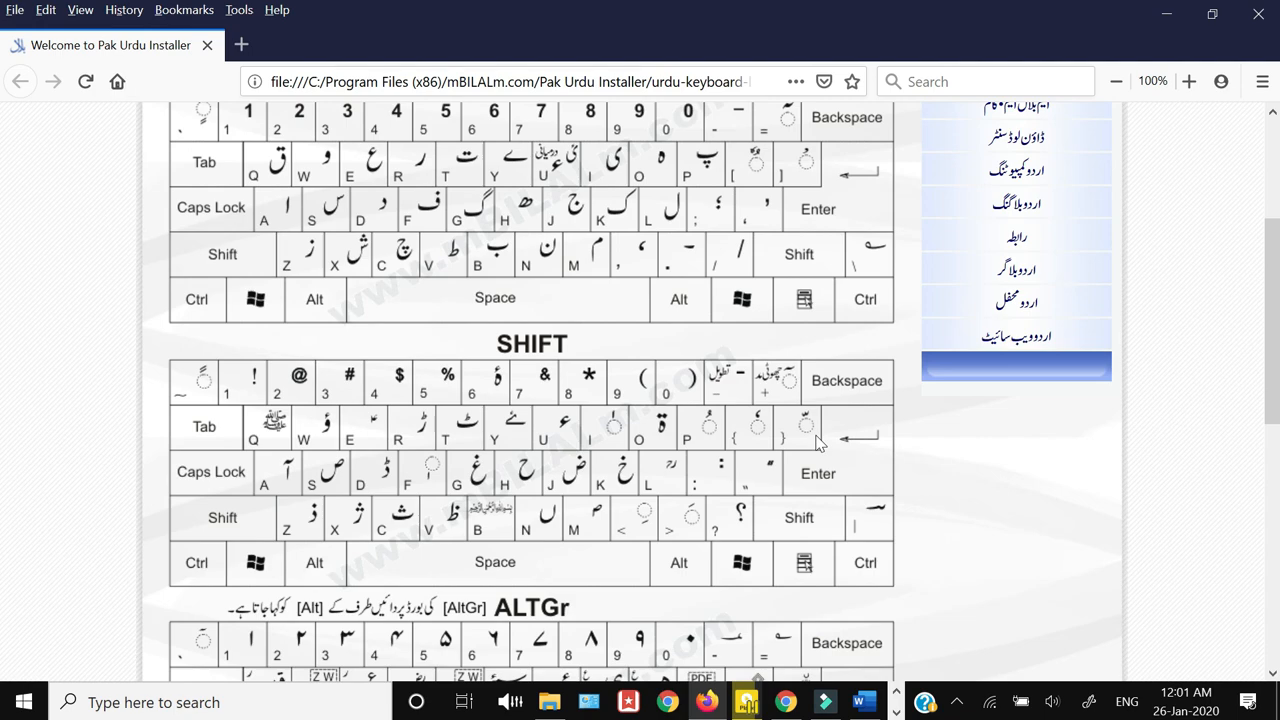
scroll(815, 444, up, 3)
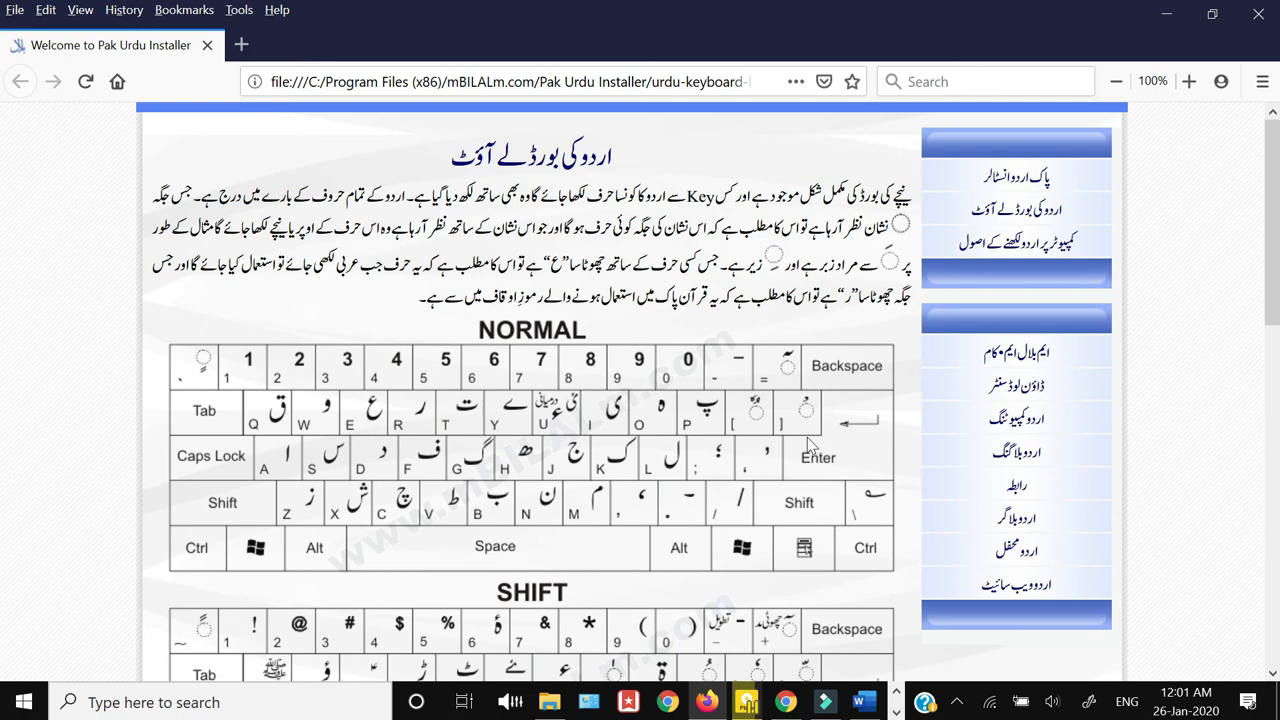